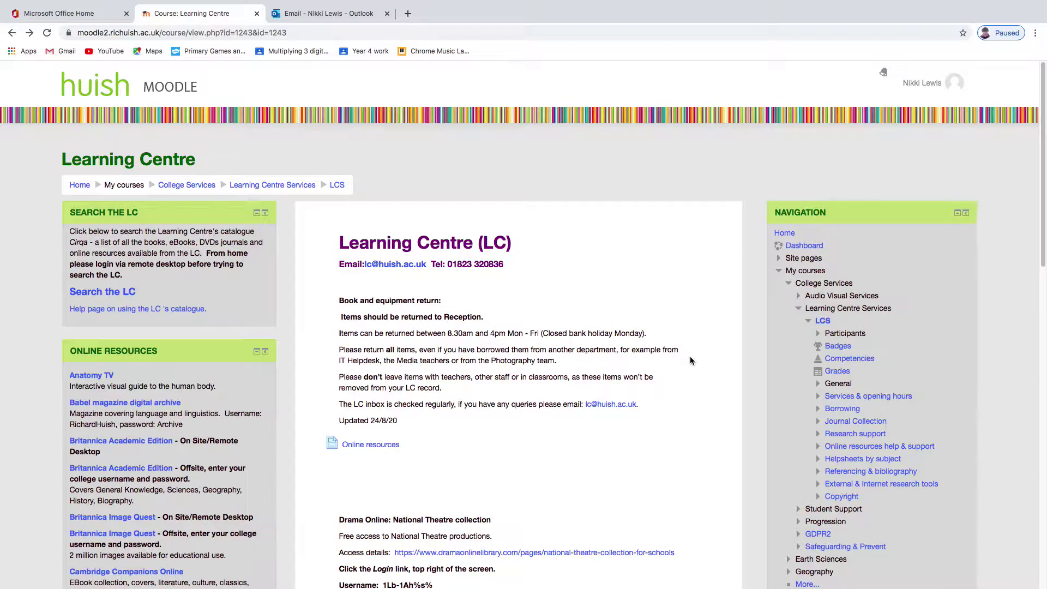
# Open Digimap from the Learning Centre's online resources and launch Roam for the Ordnance Survey collection
pyautogui.scroll(-2, 602, 396)
pyautogui.scroll(-5, 602, 397)
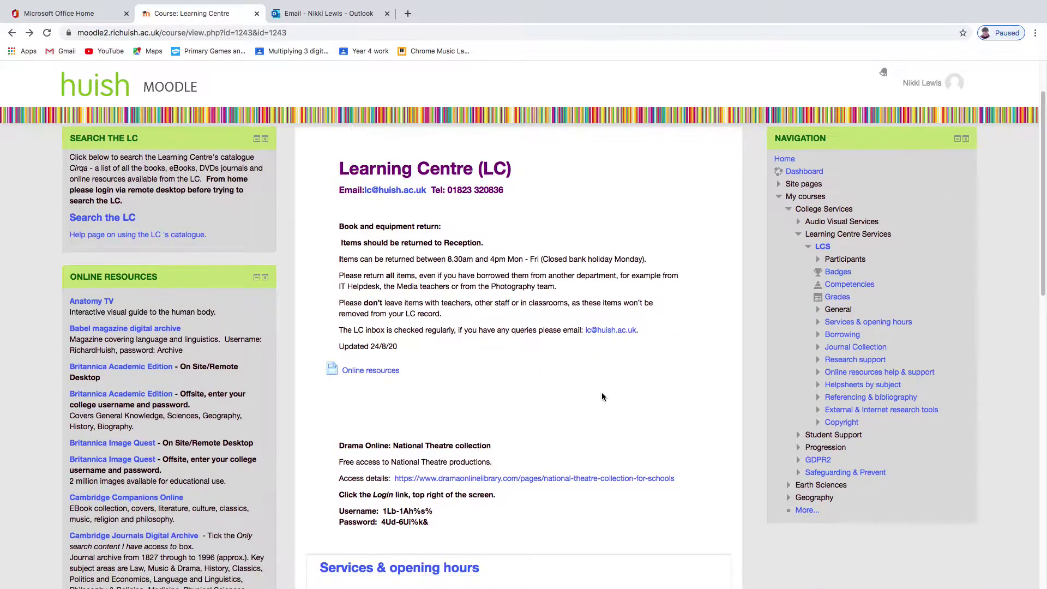
pyautogui.scroll(-3, 603, 397)
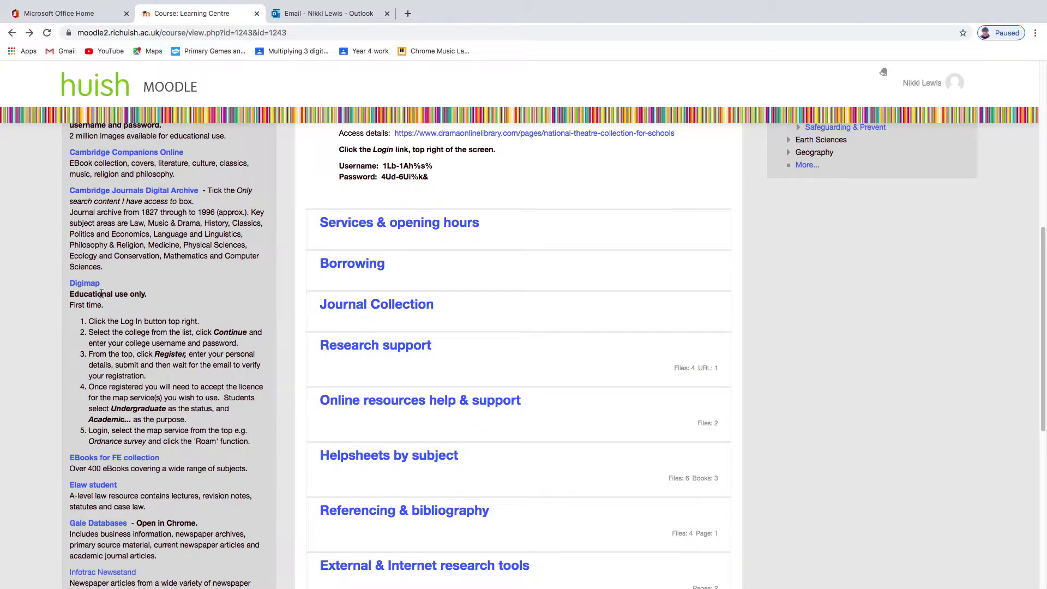
pyautogui.click(89, 284)
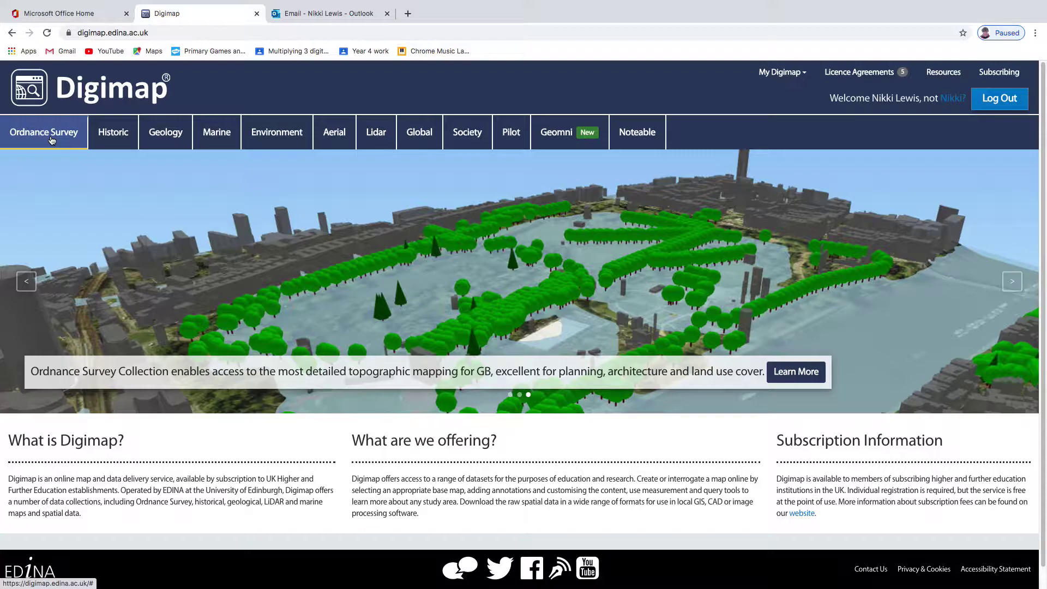
pyautogui.click(52, 141)
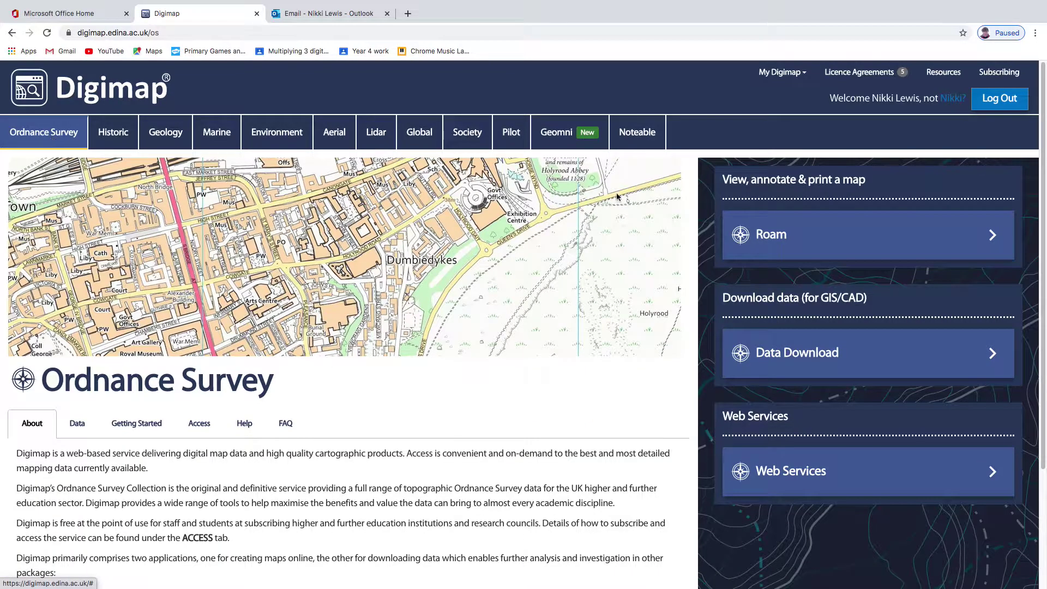
pyautogui.click(824, 238)
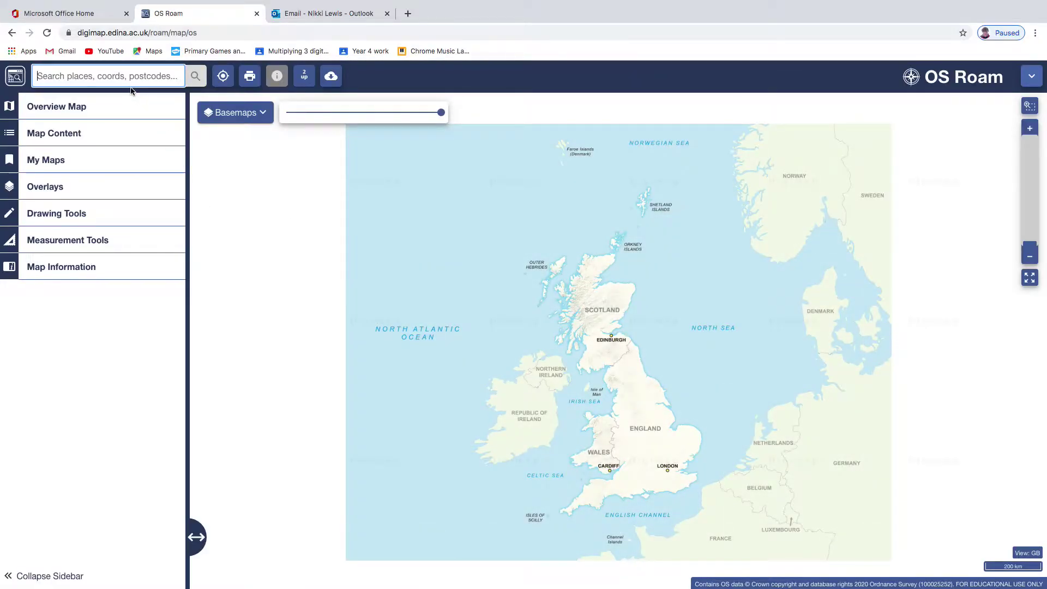
# Search for "taunton" and go to Taunton (Somerset) on the map
pyautogui.write('taunton')
pyautogui.press('Return')
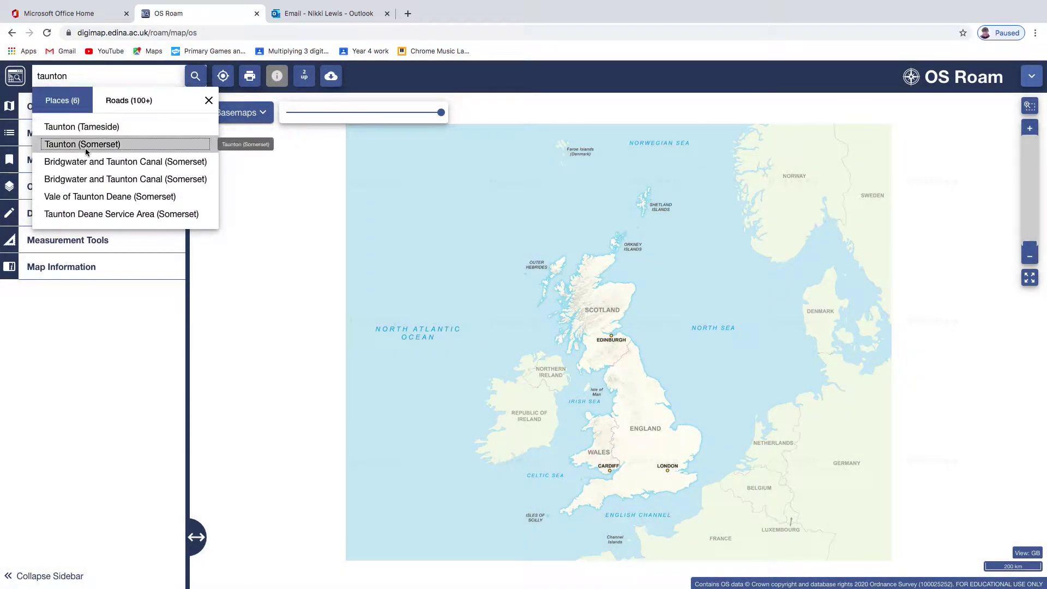
pyautogui.click(85, 146)
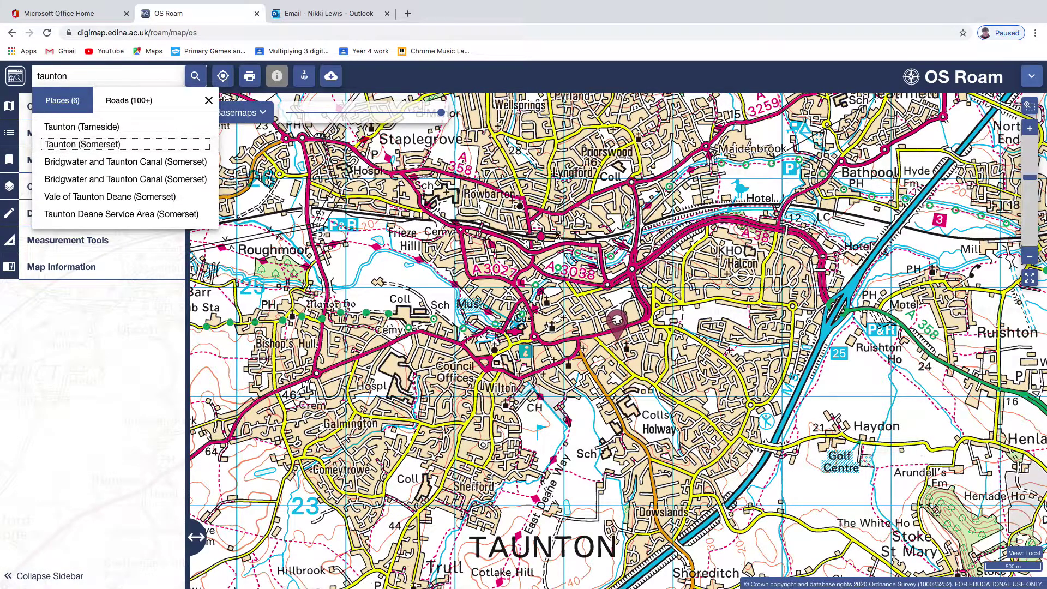
# Zoom the map out to the Regional view, bring Devon and Cornwall into view, and close the place results
pyautogui.click(1030, 257)
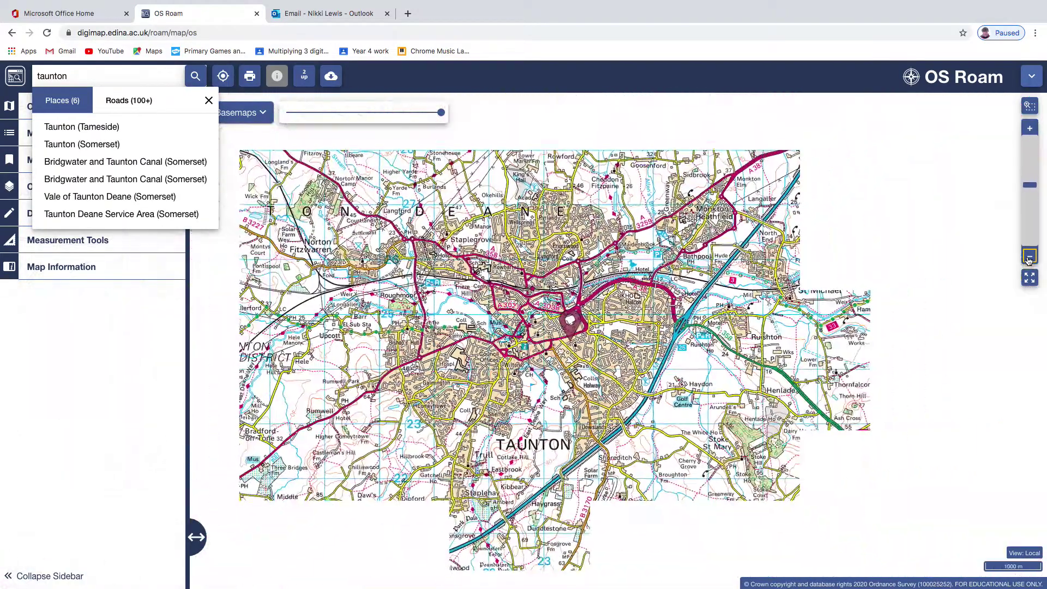
pyautogui.click(1029, 257)
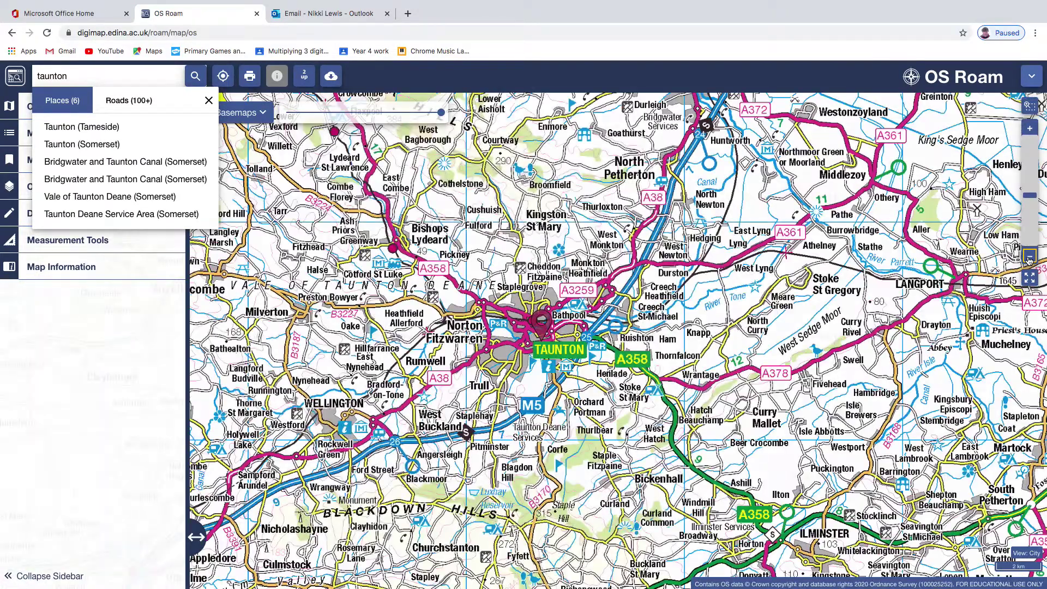
pyautogui.click(1030, 258)
pyautogui.click(1029, 258)
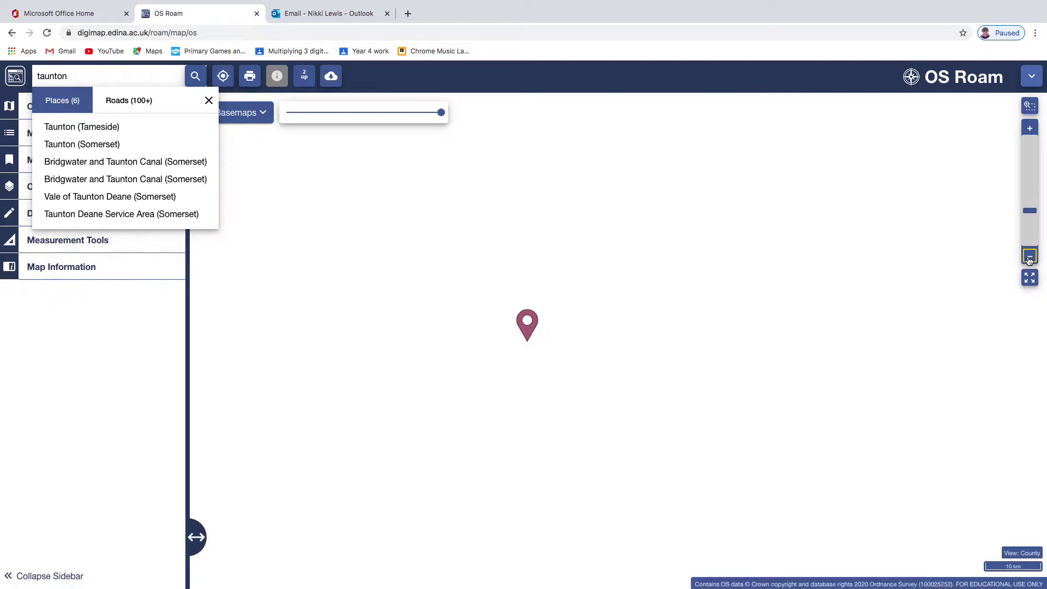
pyautogui.click(1030, 258)
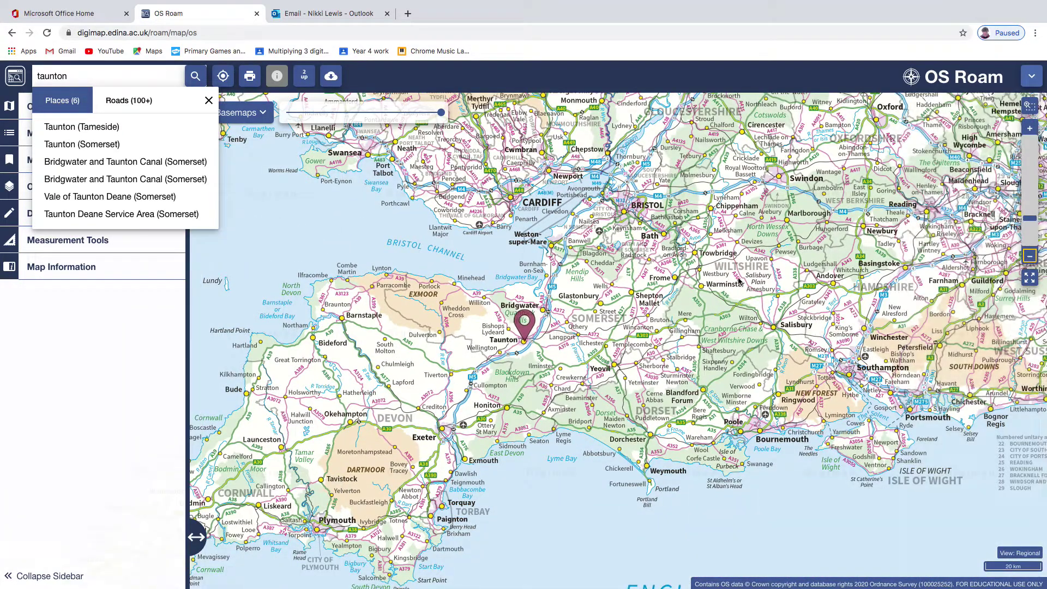
pyautogui.moveTo(739, 281); pyautogui.dragTo(891, 211)
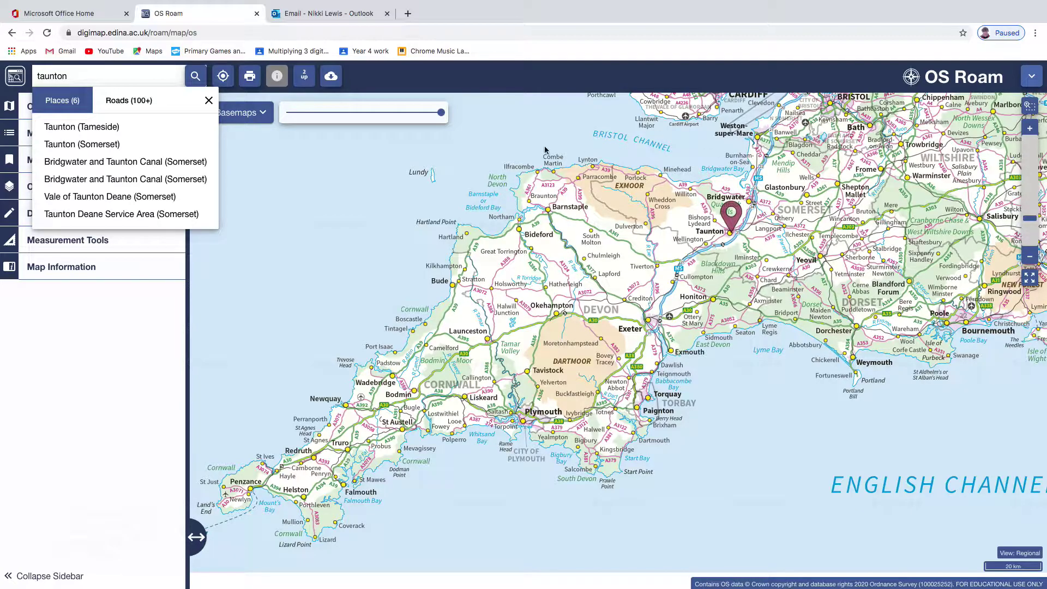
pyautogui.click(209, 101)
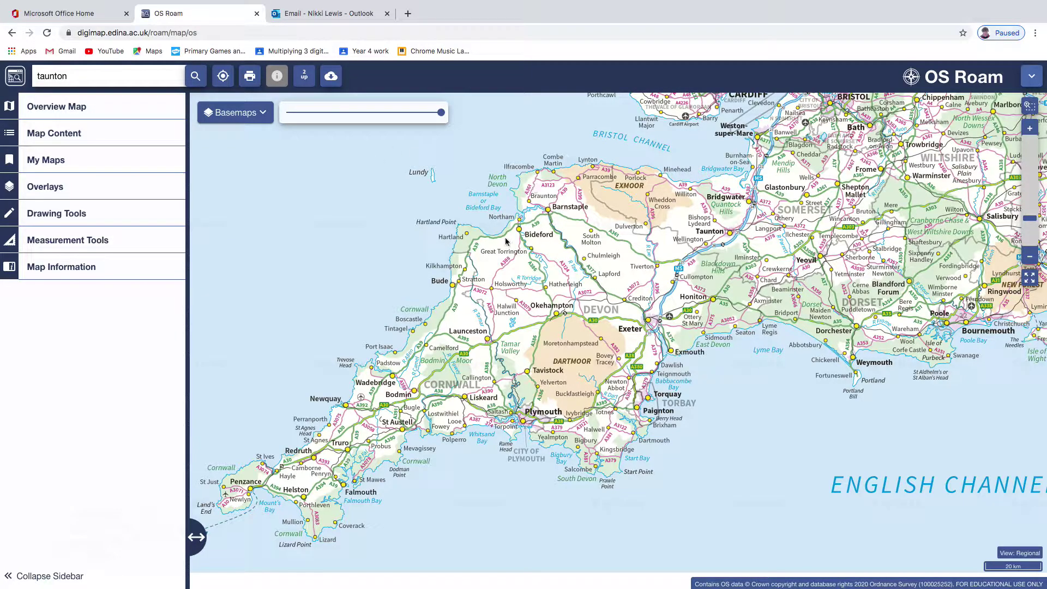
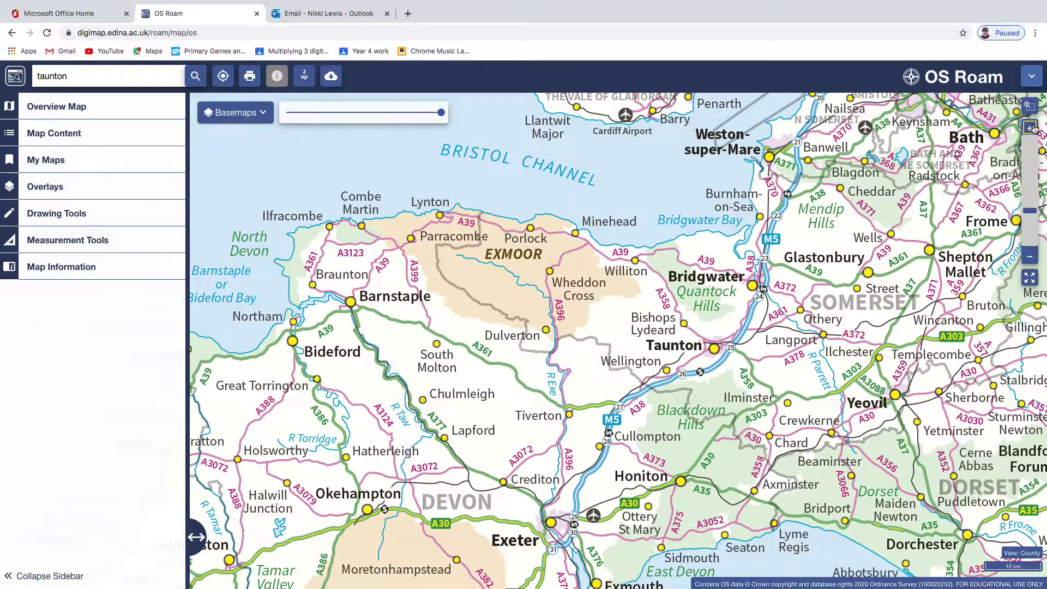
# Zoom in on Taunton through the map scales to the Plan view, showing the streets beside the River Tone
pyautogui.click(1030, 129)
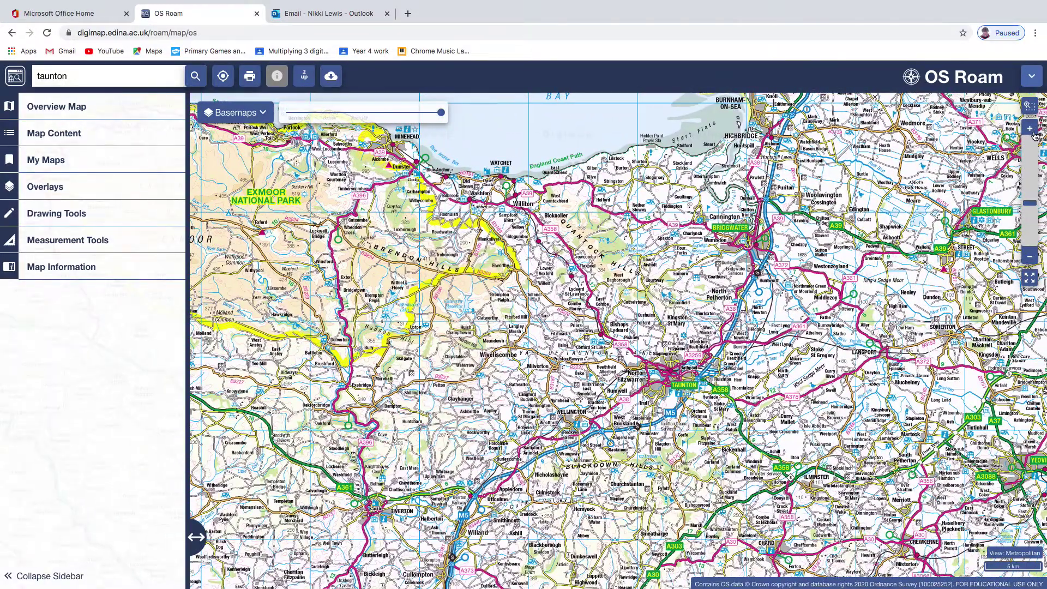
pyautogui.click(1030, 128)
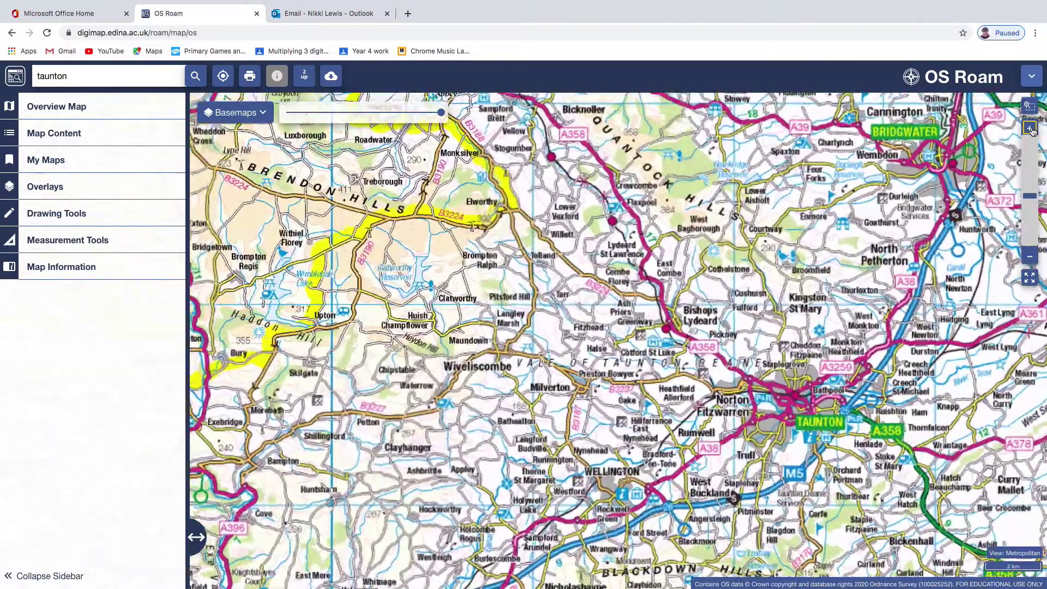
pyautogui.click(1030, 128)
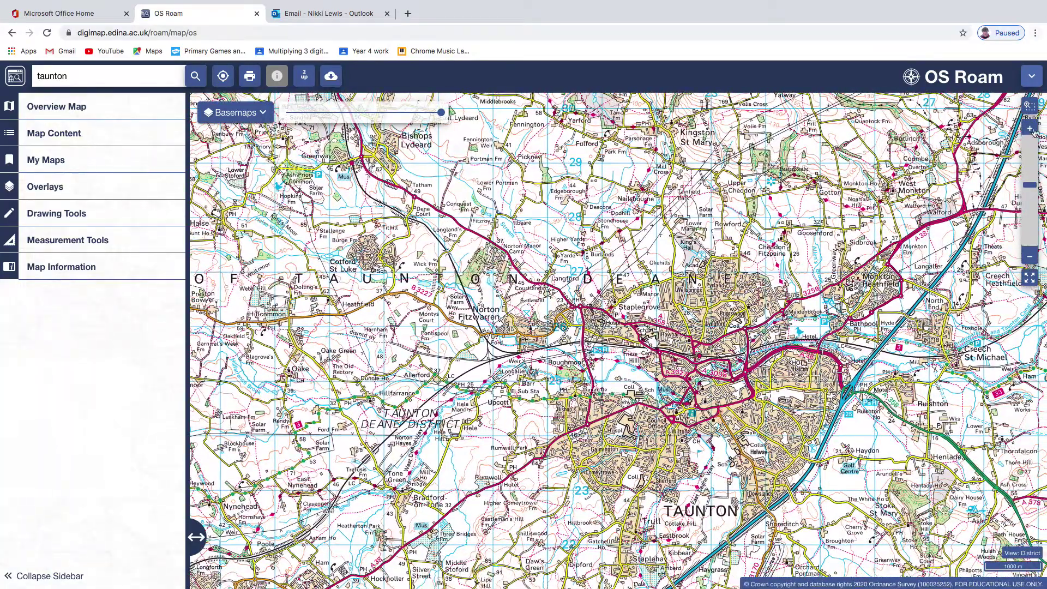
pyautogui.click(1033, 131)
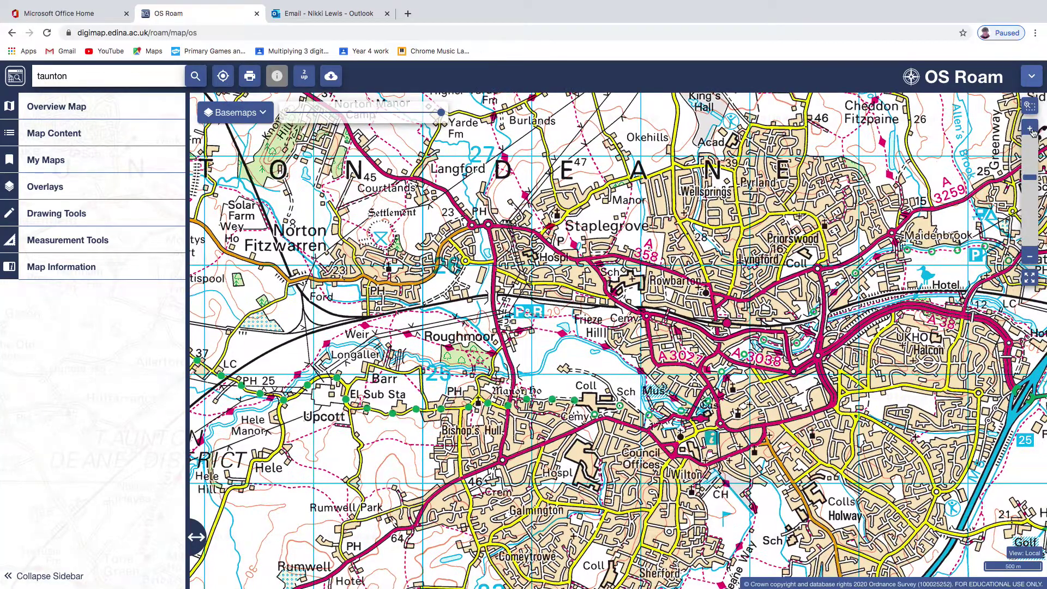
pyautogui.click(1033, 131)
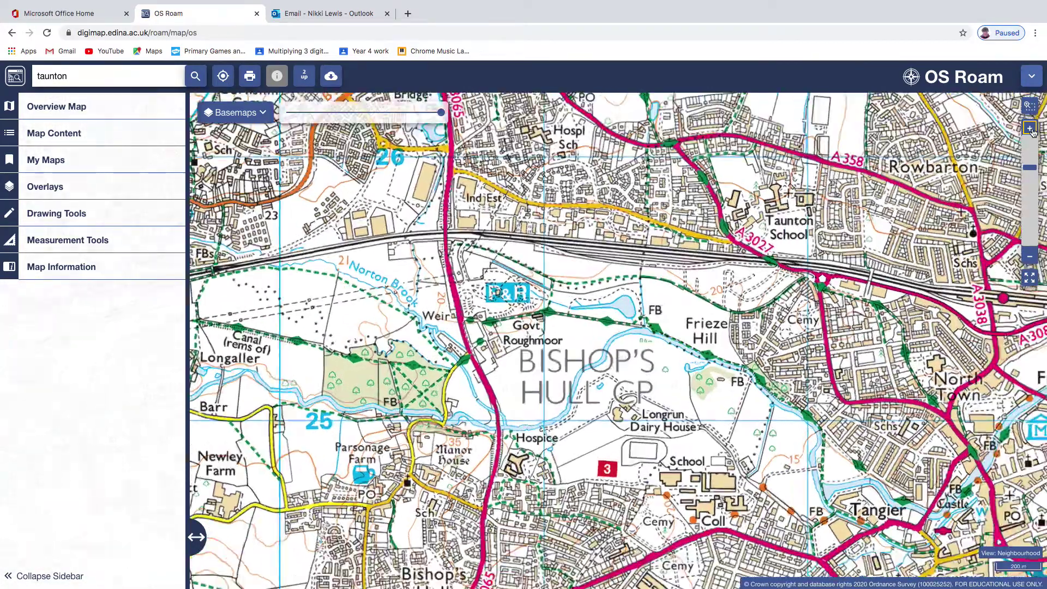
pyautogui.click(1033, 131)
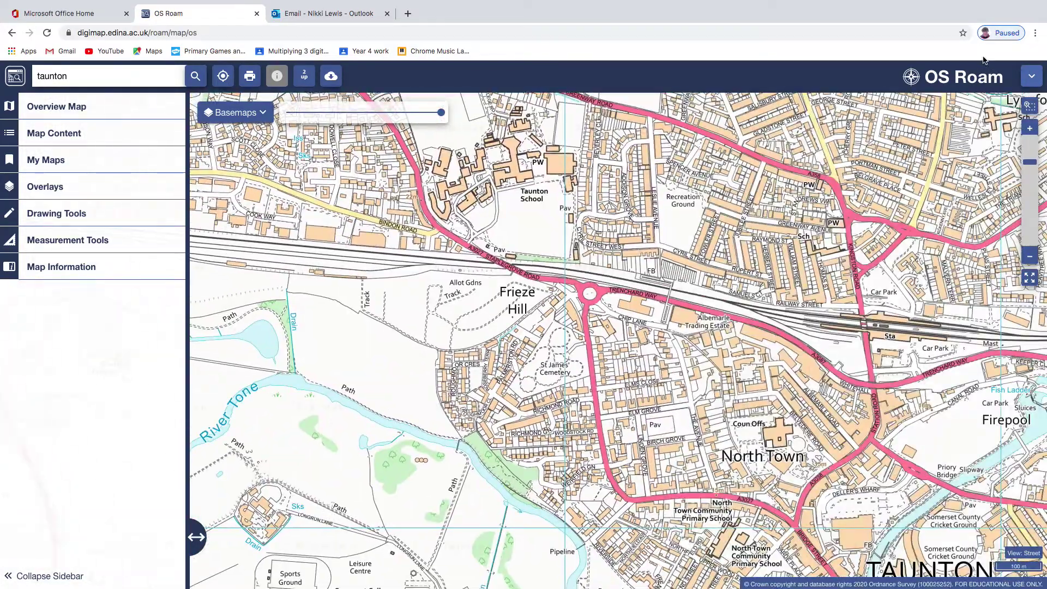
pyautogui.click(1030, 129)
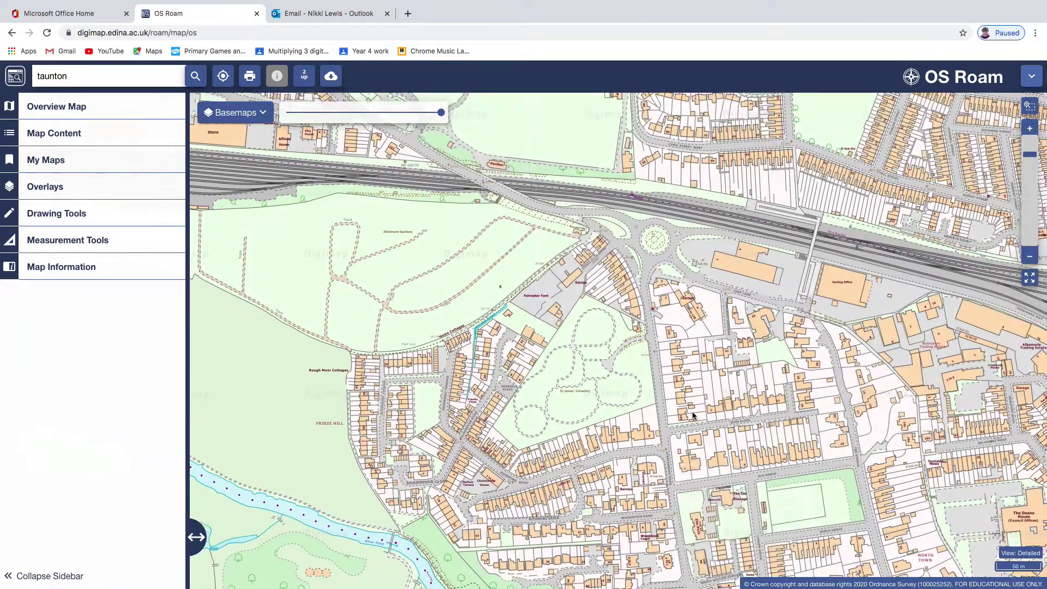
pyautogui.moveTo(694, 425); pyautogui.dragTo(696, 229)
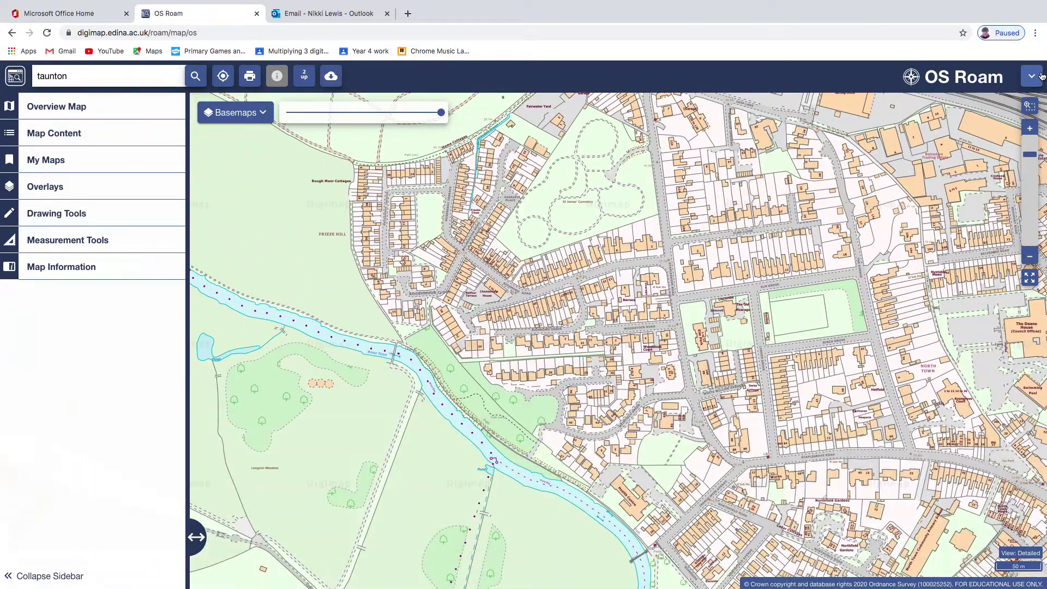
pyautogui.click(1030, 129)
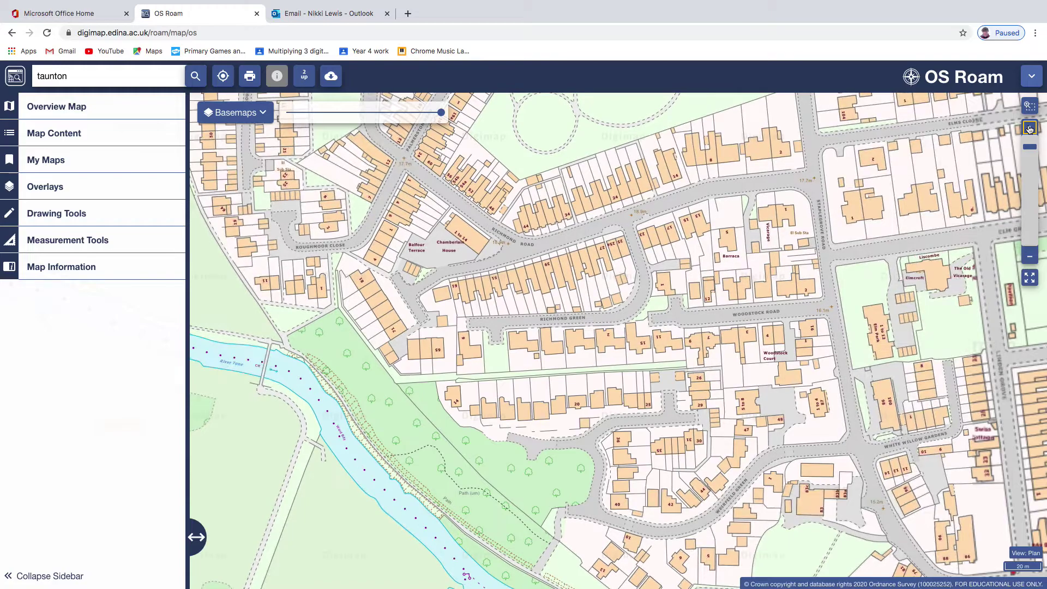
# Examine the Plan-level detail along the River Tone around the Health Centre
pyautogui.moveTo(703, 344); pyautogui.dragTo(706, 188)
pyautogui.moveTo(689, 337); pyautogui.dragTo(666, 126)
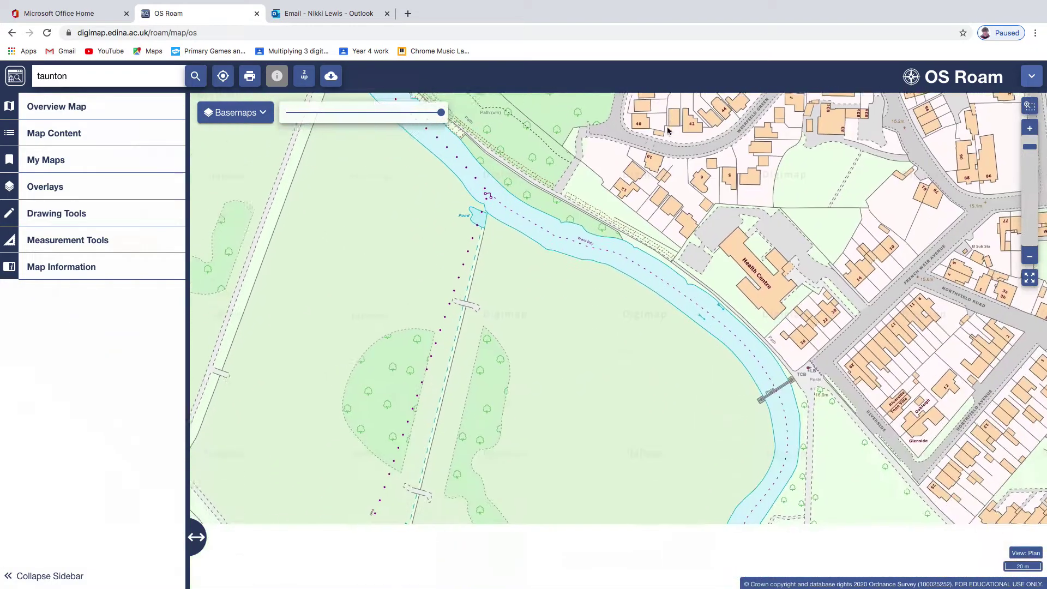
pyautogui.moveTo(678, 330)
pyautogui.mouseDown()
pyautogui.moveTo(671, 192)
pyautogui.moveTo(713, 138)
pyautogui.mouseUp()
pyautogui.moveTo(640, 334)
pyautogui.mouseDown()
pyautogui.moveTo(840, 218)
pyautogui.moveTo(671, 355)
pyautogui.mouseUp()
pyautogui.moveTo(795, 176)
pyautogui.mouseDown()
pyautogui.moveTo(830, 283)
pyautogui.moveTo(762, 397)
pyautogui.moveTo(747, 463)
pyautogui.mouseUp()
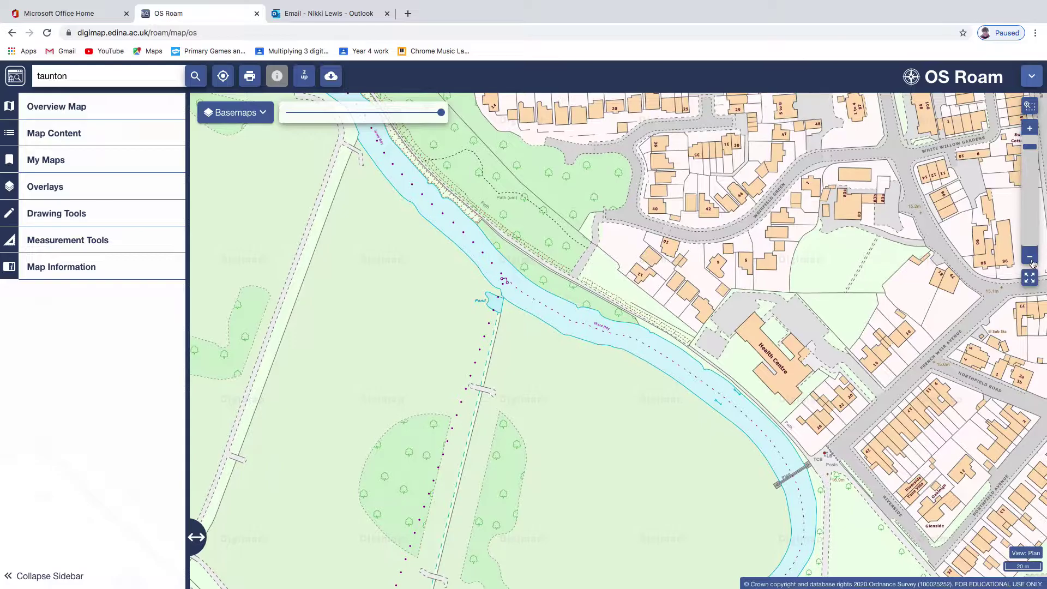
# Zoom out to the Street view and move the map to the area around Richard Huish College and King's College
pyautogui.click(1030, 256)
pyautogui.click(1030, 257)
pyautogui.click(1030, 257)
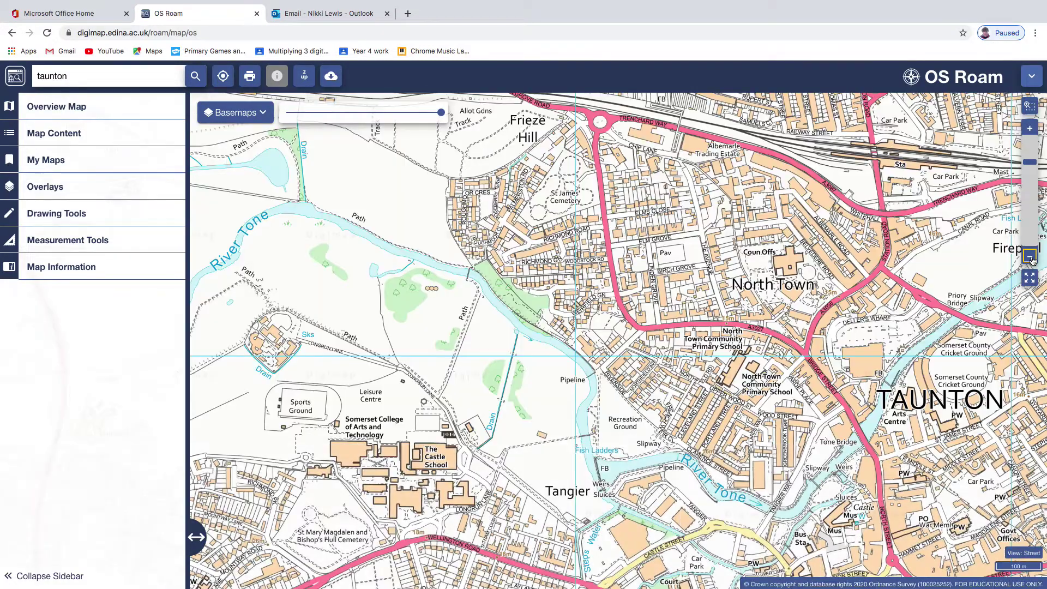
pyautogui.moveTo(545, 271); pyautogui.dragTo(579, 171)
pyautogui.moveTo(666, 234); pyautogui.dragTo(524, 95)
pyautogui.moveTo(601, 328); pyautogui.dragTo(460, 253)
pyautogui.moveTo(575, 287); pyautogui.dragTo(407, 225)
pyautogui.moveTo(511, 323); pyautogui.dragTo(383, 285)
pyautogui.moveTo(537, 517); pyautogui.dragTo(460, 253)
pyautogui.moveTo(456, 193); pyautogui.dragTo(444, 318)
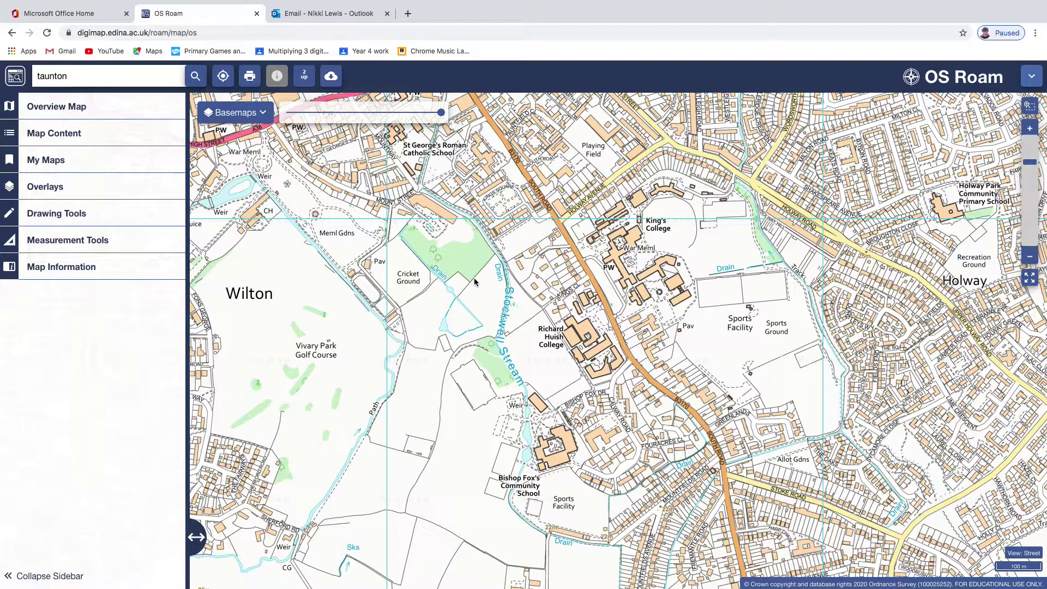
# Measure the straight-line distance from the buildings north of King's College to the drain by the allotment gardens
pyautogui.click(87, 241)
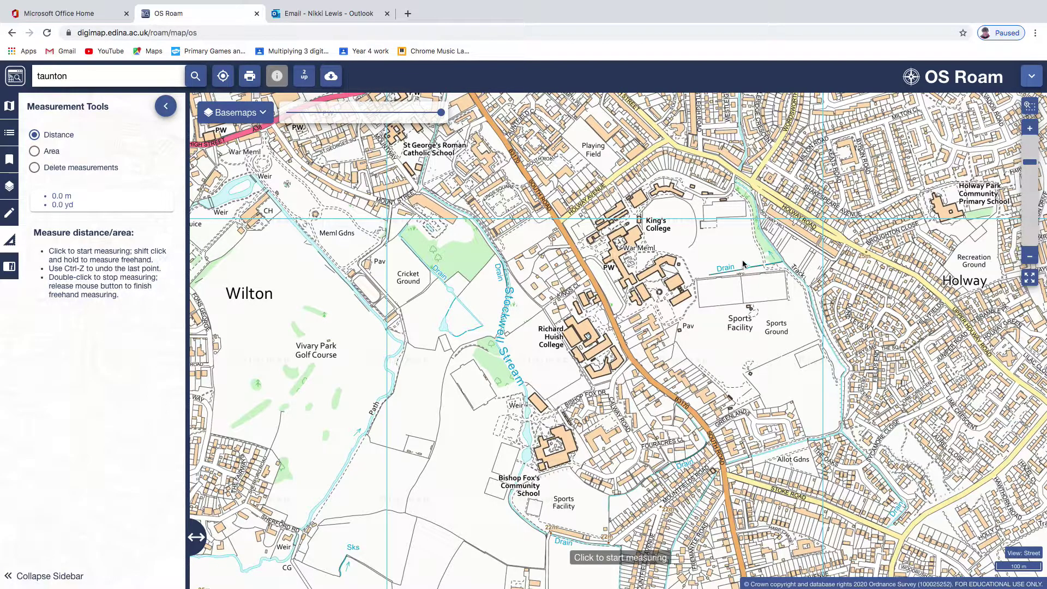
pyautogui.click(673, 195)
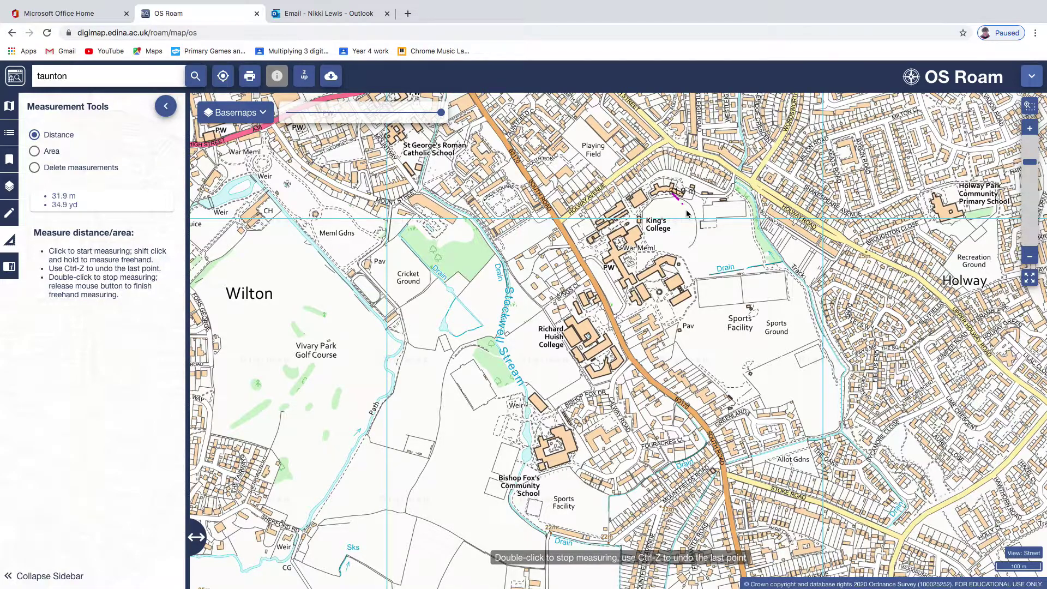
pyautogui.doubleClick(831, 434)
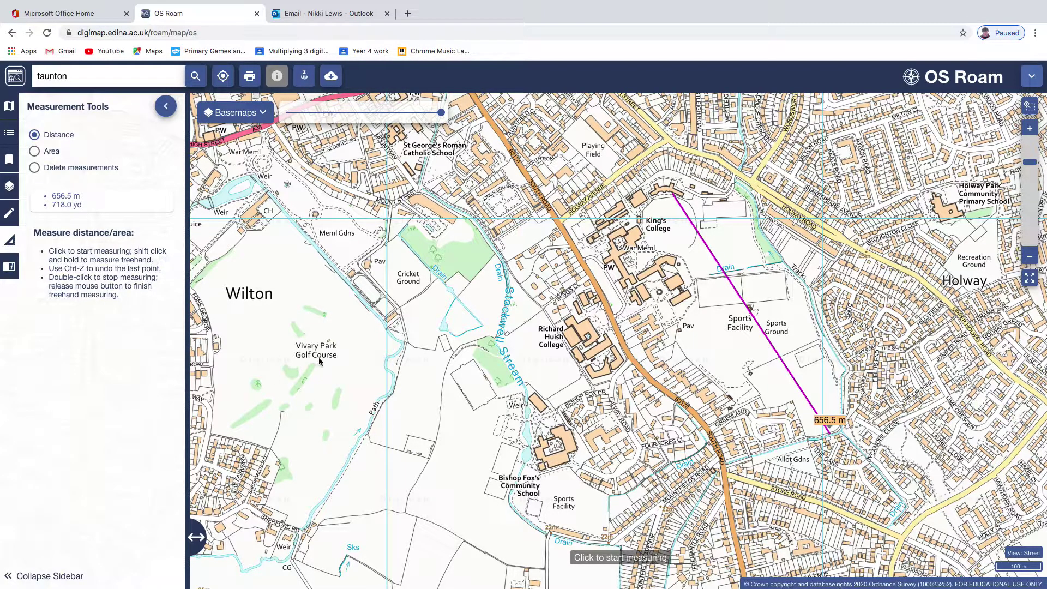
# Measure a multi-segment route from the north-east of King's College, around the Sports Facility, down to the houses near Greenland
pyautogui.click(720, 201)
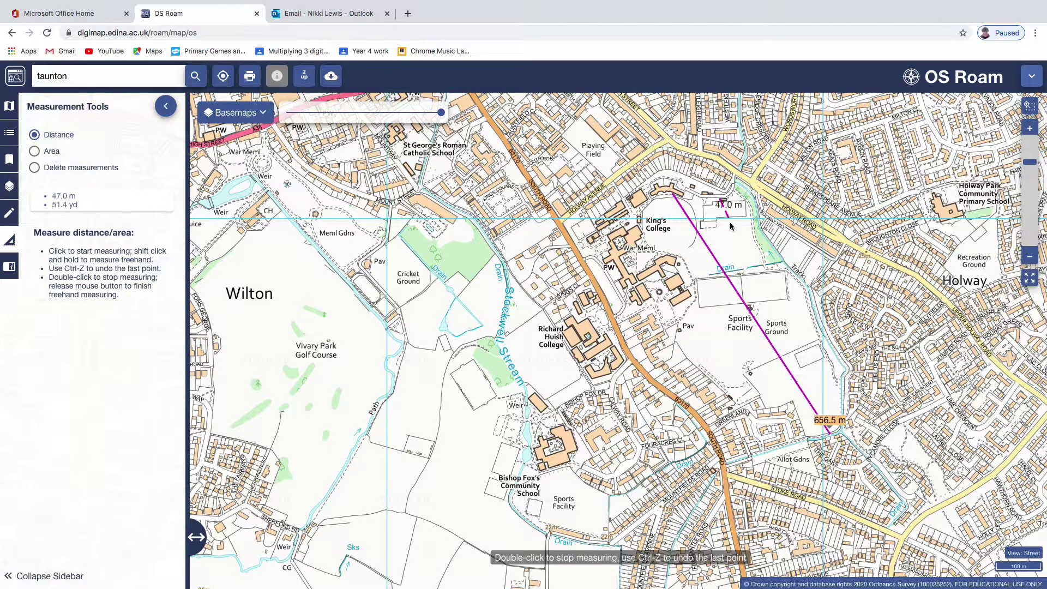
pyautogui.click(746, 259)
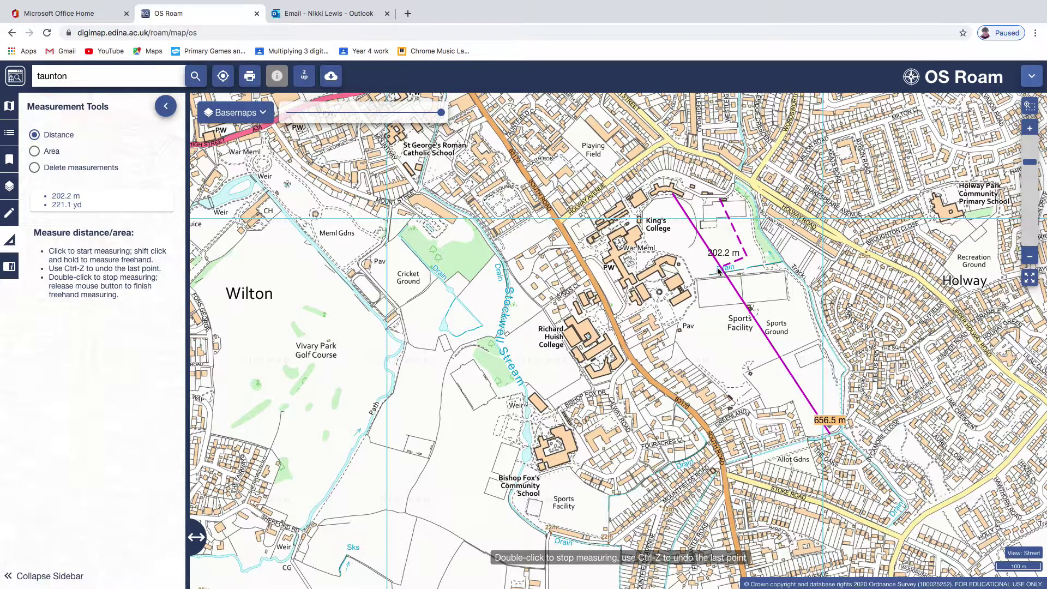
pyautogui.click(697, 277)
pyautogui.click(711, 332)
pyautogui.click(763, 350)
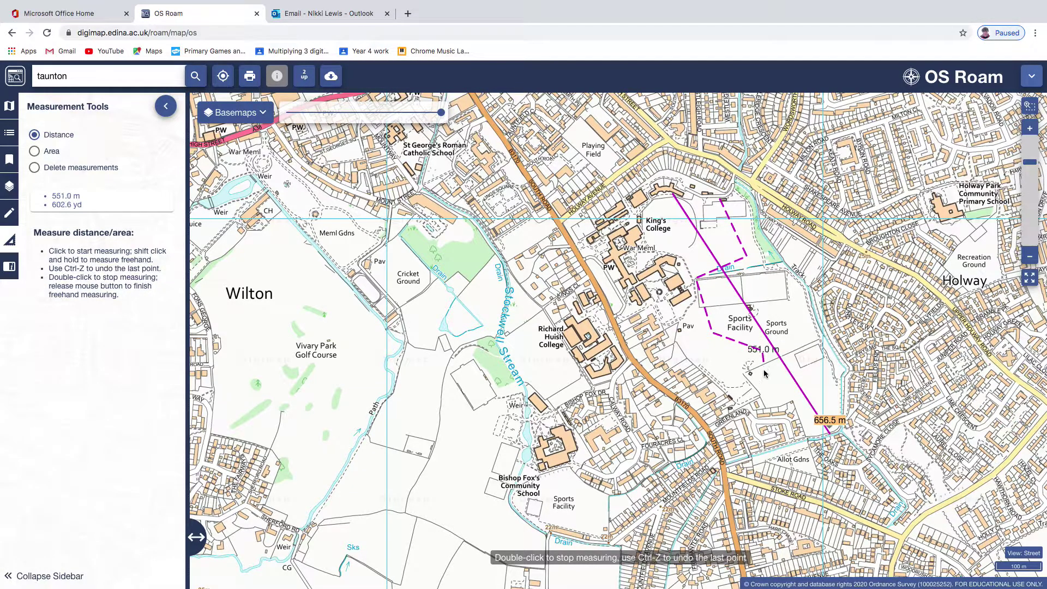
pyautogui.doubleClick(768, 404)
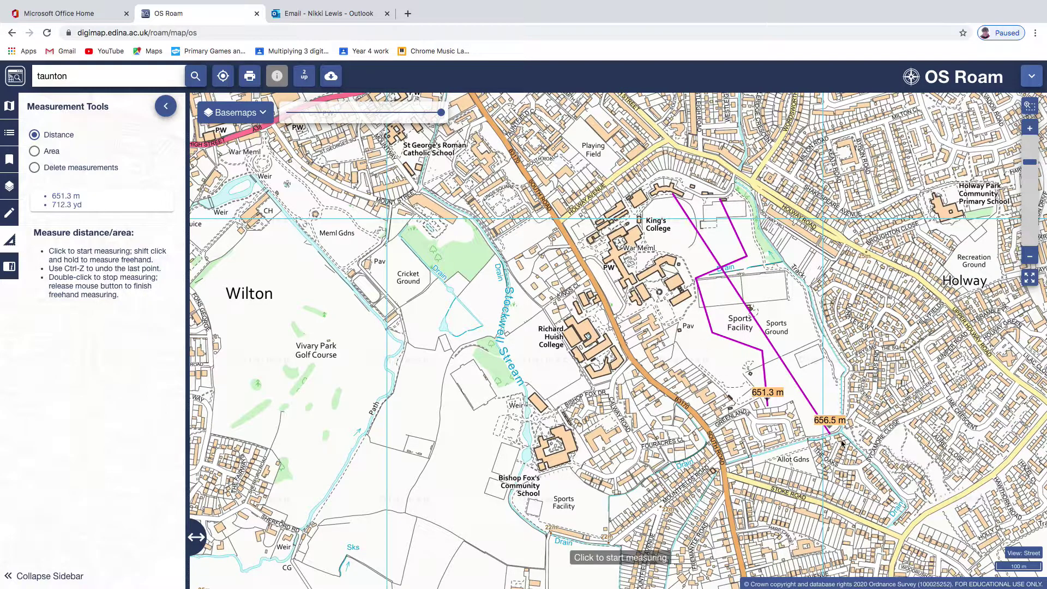
# Place a red pin marker on the green area east of the Cricket Ground and an orange diamond marker just below Meml Gdns
pyautogui.click(8, 215)
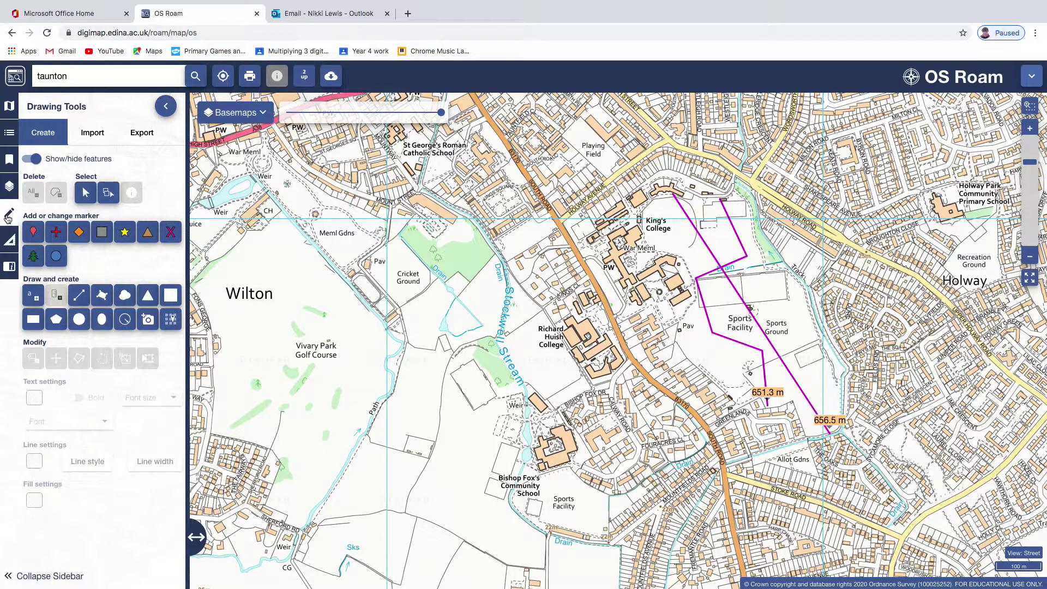
pyautogui.click(33, 232)
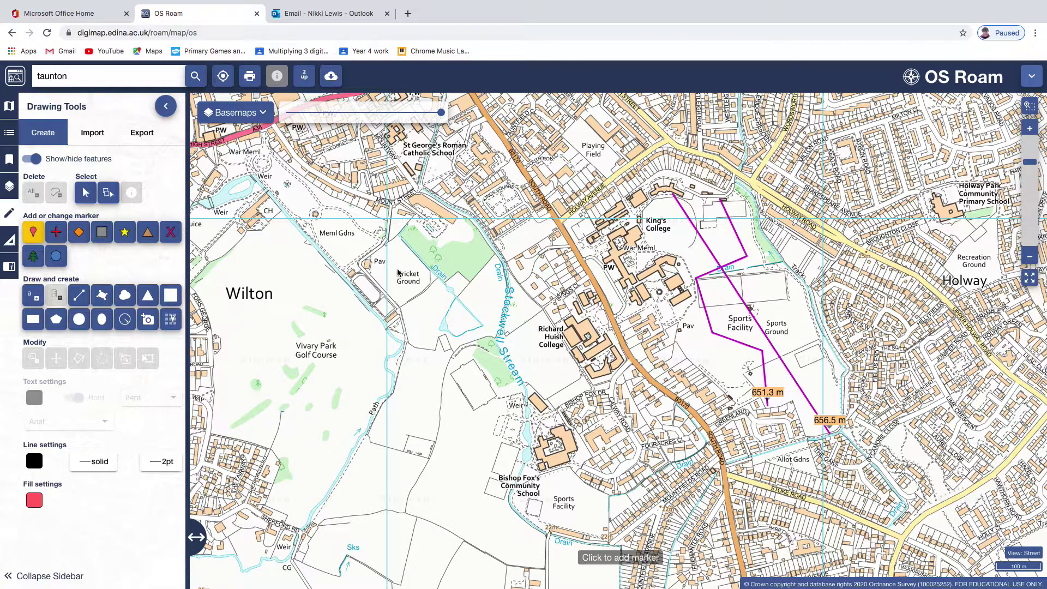
pyautogui.click(444, 271)
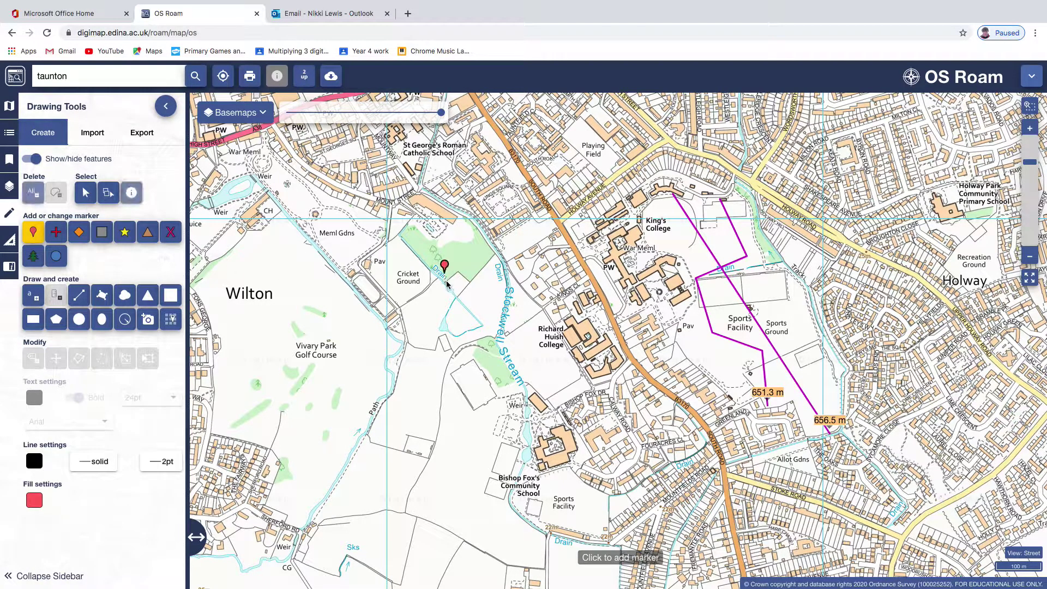
pyautogui.click(75, 234)
pyautogui.click(339, 249)
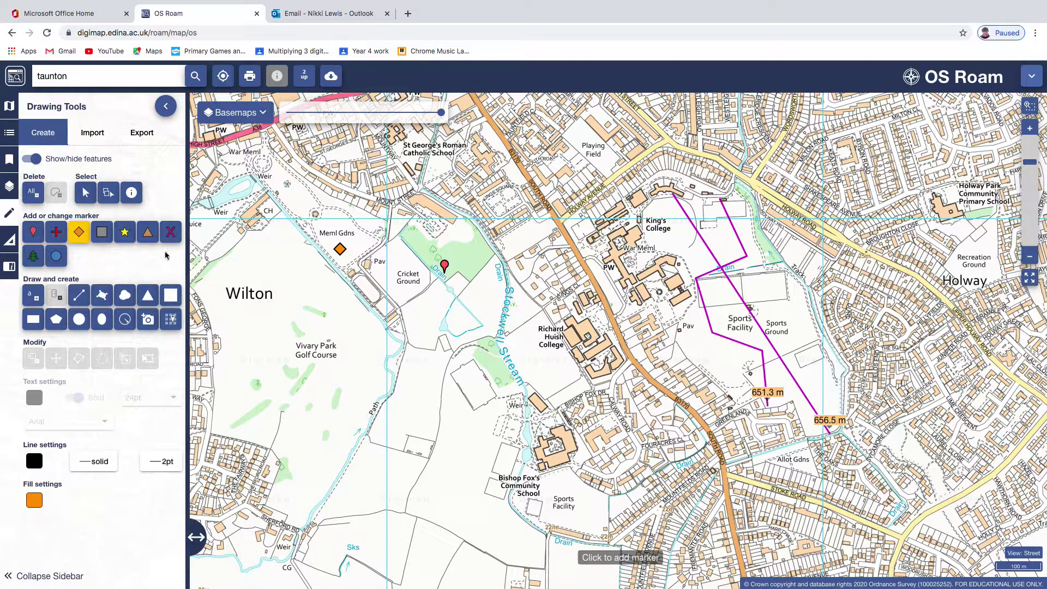
# Add a yellow star near Richard Huish College, X markers south of the Cricket Ground and by Meml Gdns, and a blue circle below St George's school
pyautogui.click(125, 232)
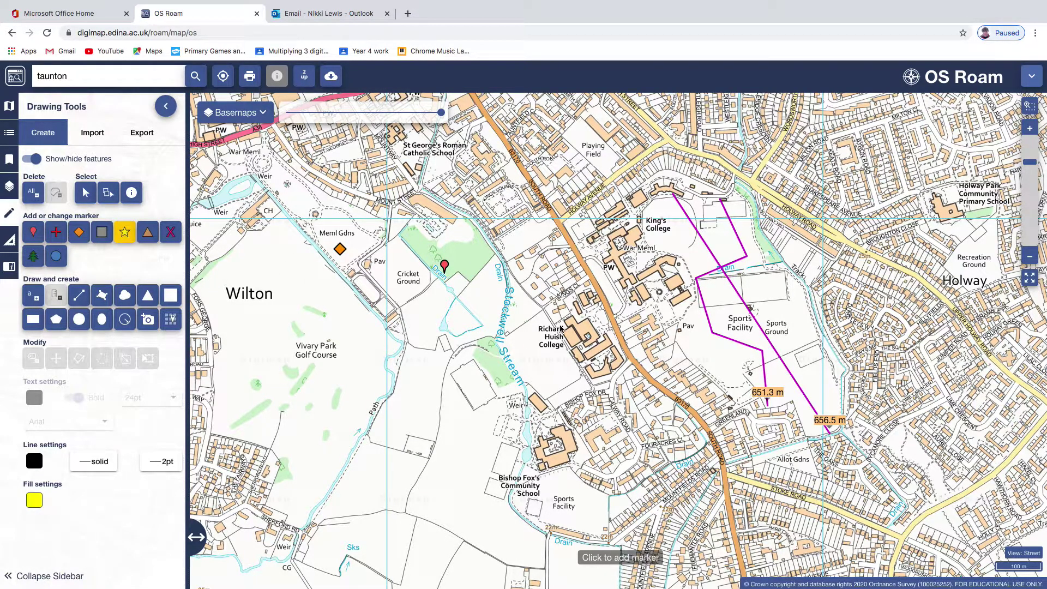
pyautogui.click(532, 298)
pyautogui.click(170, 232)
pyautogui.click(411, 314)
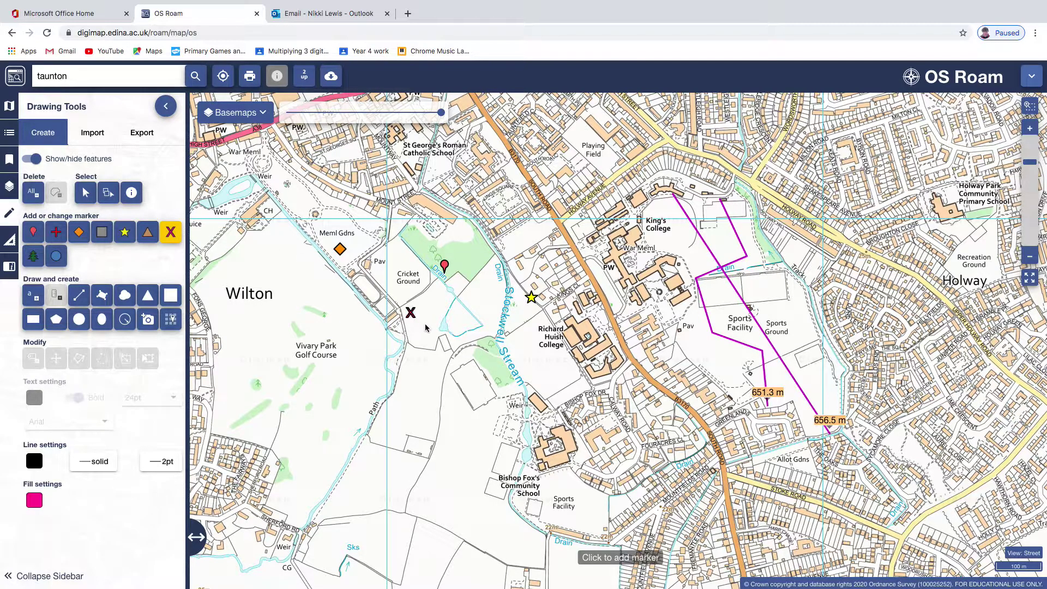
pyautogui.click(296, 205)
pyautogui.click(56, 256)
pyautogui.click(435, 177)
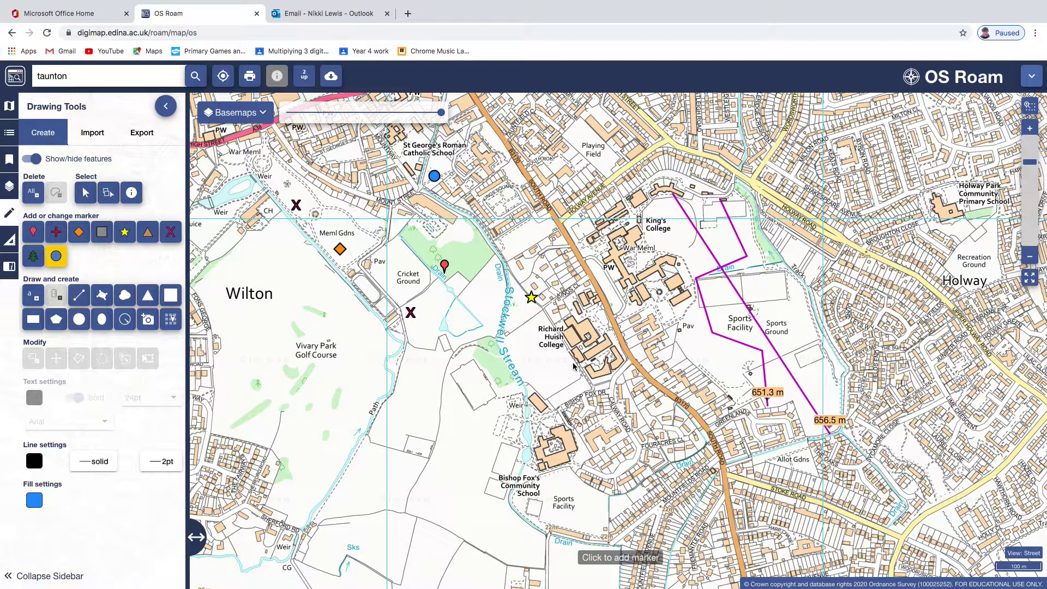
# Draw a straight line down the east side of Vivary Park Golf Course and a triangular polygon from the western fields to Richard Huish College
pyautogui.click(79, 297)
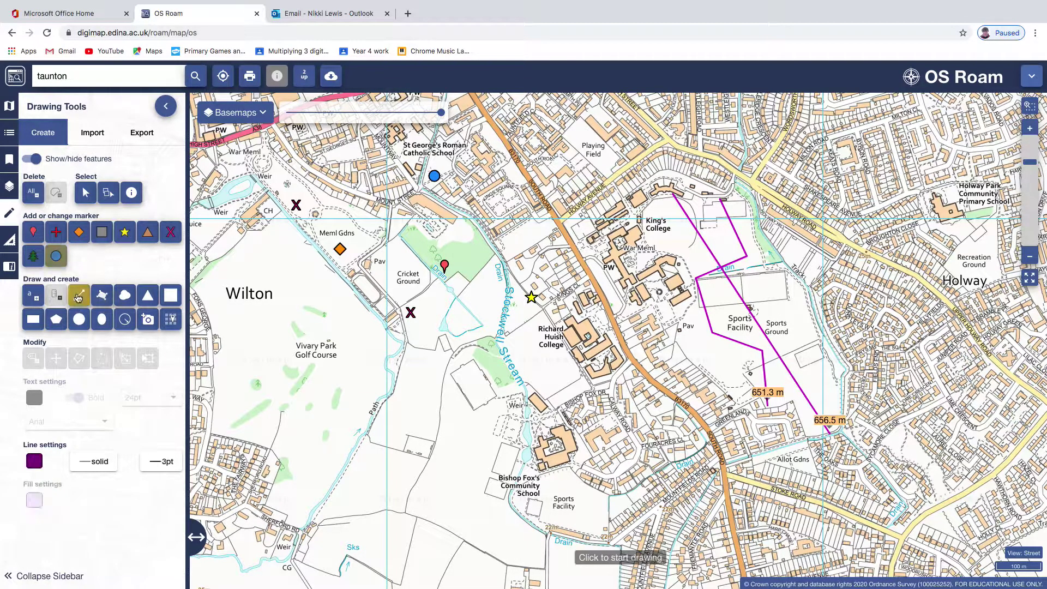
pyautogui.click(333, 288)
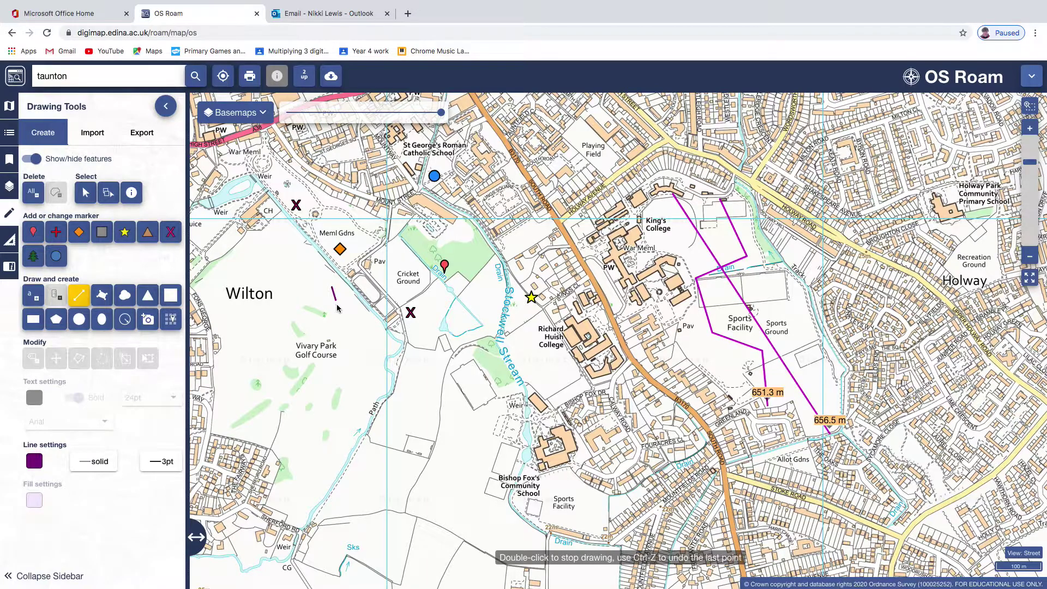
pyautogui.doubleClick(343, 400)
pyautogui.click(102, 295)
pyautogui.moveTo(415, 390)
pyautogui.mouseDown()
pyautogui.moveTo(437, 471)
pyautogui.moveTo(485, 456)
pyautogui.moveTo(535, 437)
pyautogui.moveTo(567, 321)
pyautogui.moveTo(627, 323)
pyautogui.mouseUp()
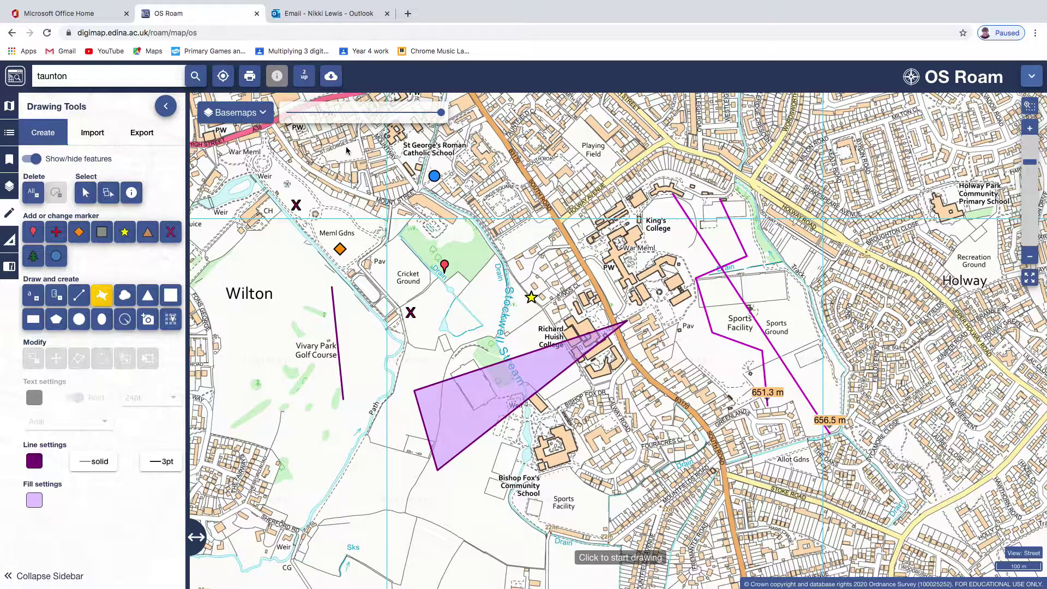
pyautogui.moveTo(379, 5)
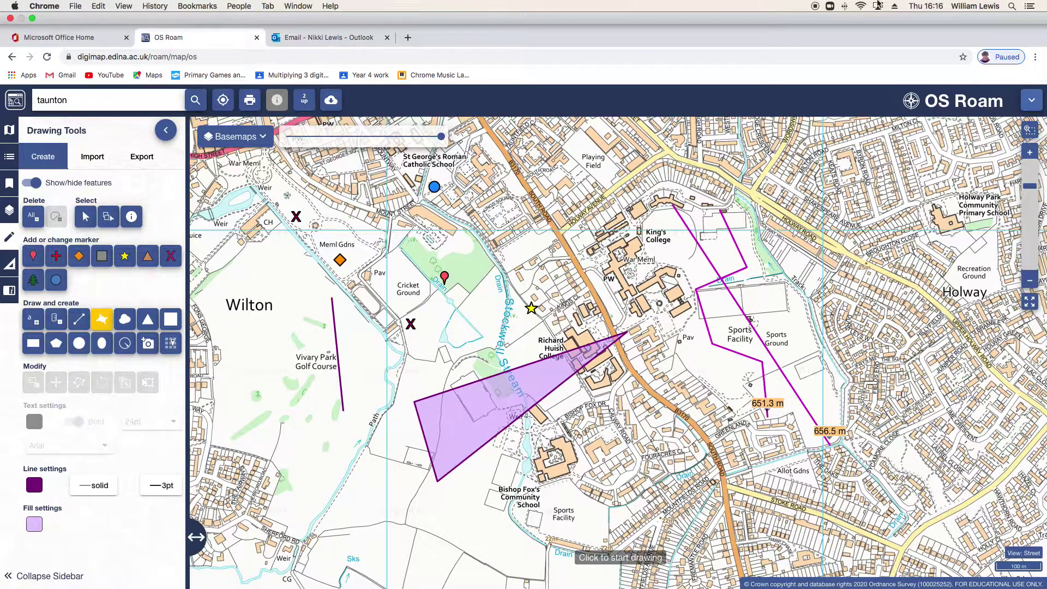